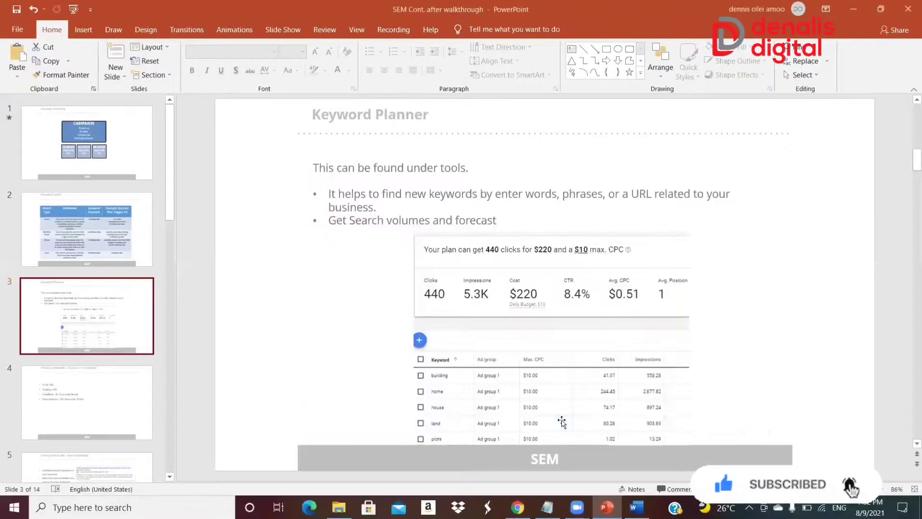
Switch to Chrome, open ads.google.com in a new tab and sign in to Google Ads
{"action": "key", "text": "Page_Up"}
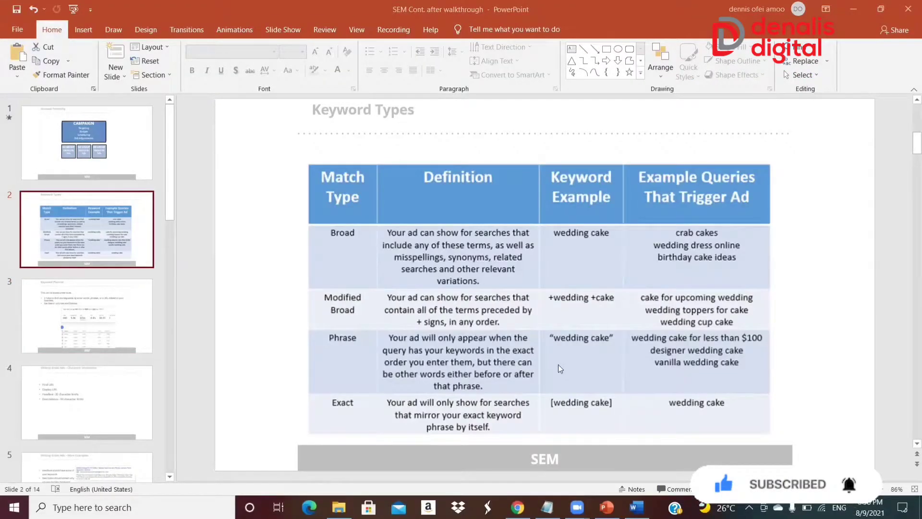
{"action": "left_click", "coordinate": [517, 507]}
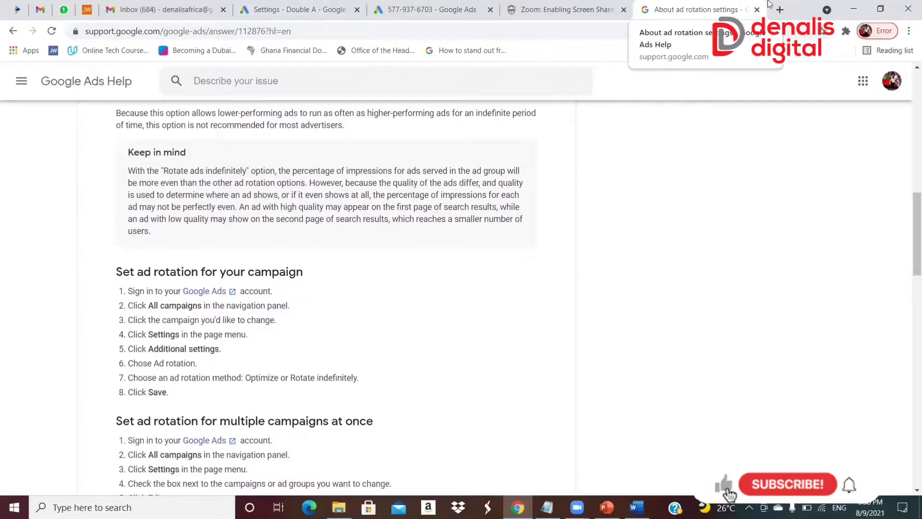
{"action": "left_click", "coordinate": [780, 11]}
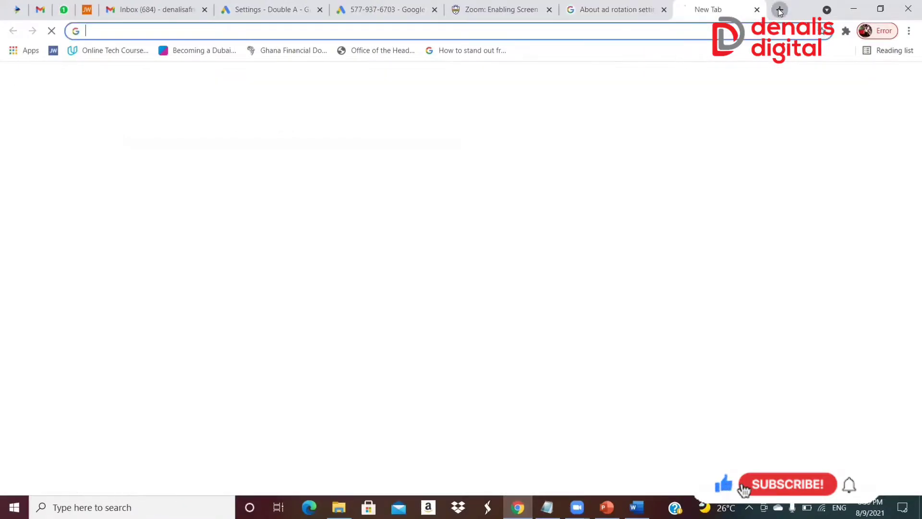
{"action": "type", "text": "as"}
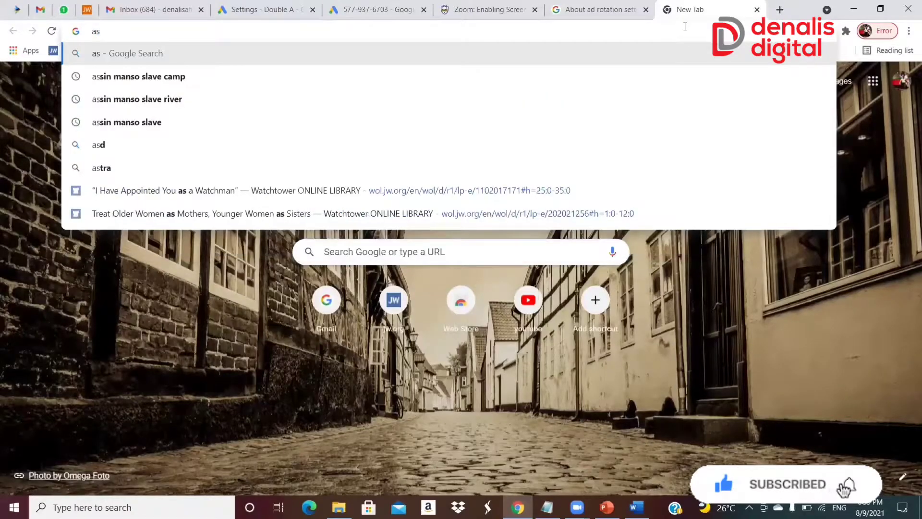
{"action": "key", "text": "BackSpace"}
{"action": "type", "text": "ds.google.com"}
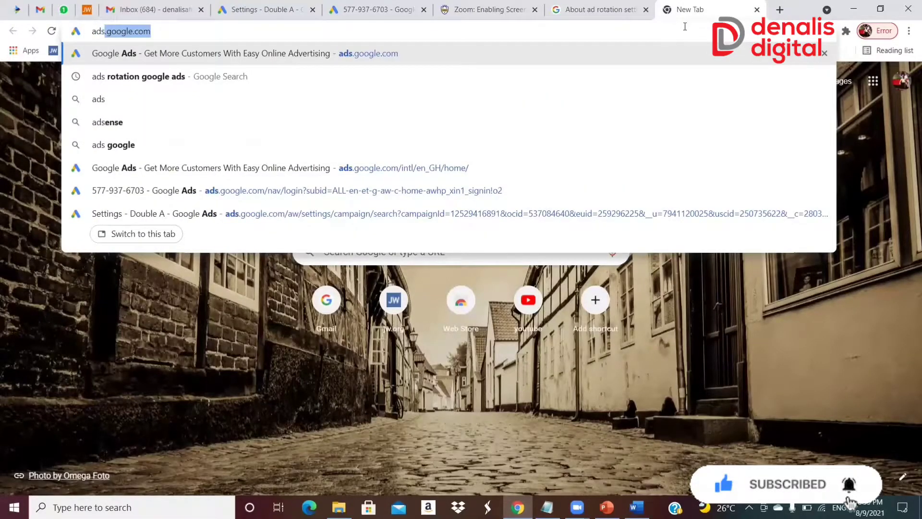
{"action": "key", "text": "Right"}
{"action": "key", "text": "Return"}
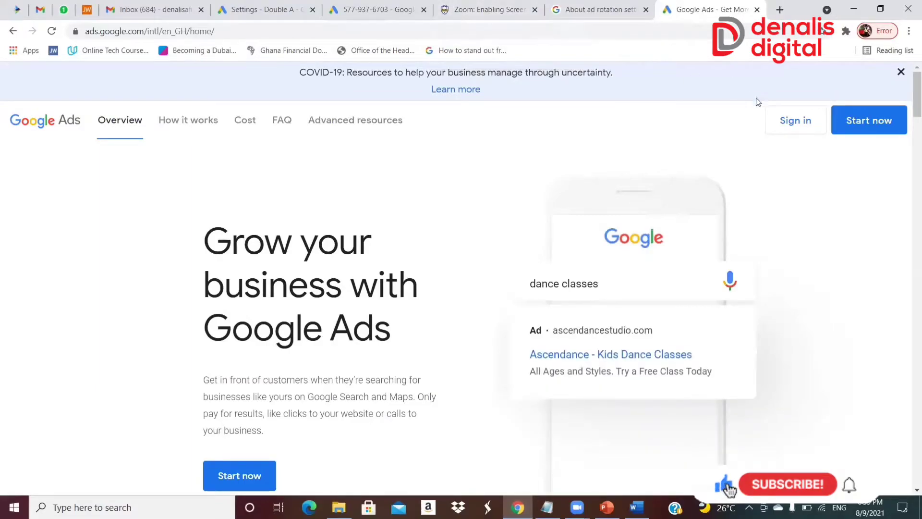
{"action": "left_click", "coordinate": [782, 121]}
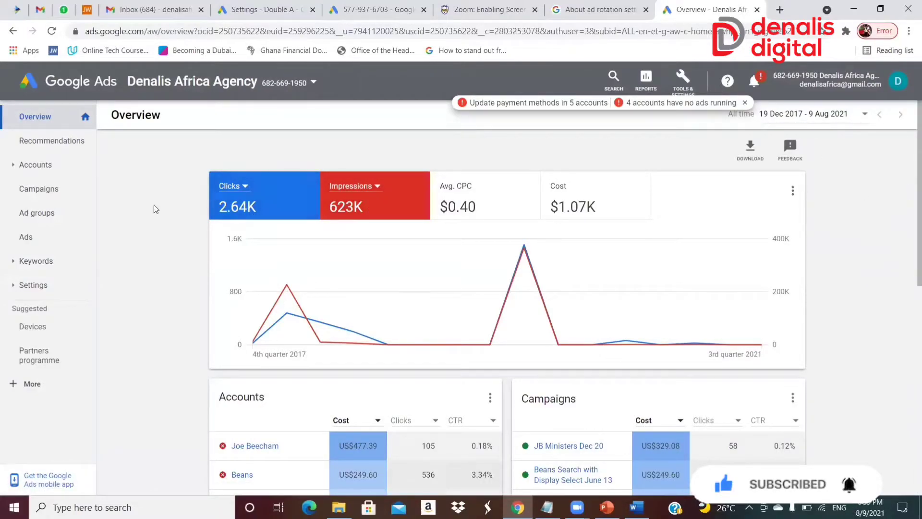
From the campaigns list, dismiss the account alerts and open Keyword Planner for the Double A account
{"action": "left_click", "coordinate": [52, 200]}
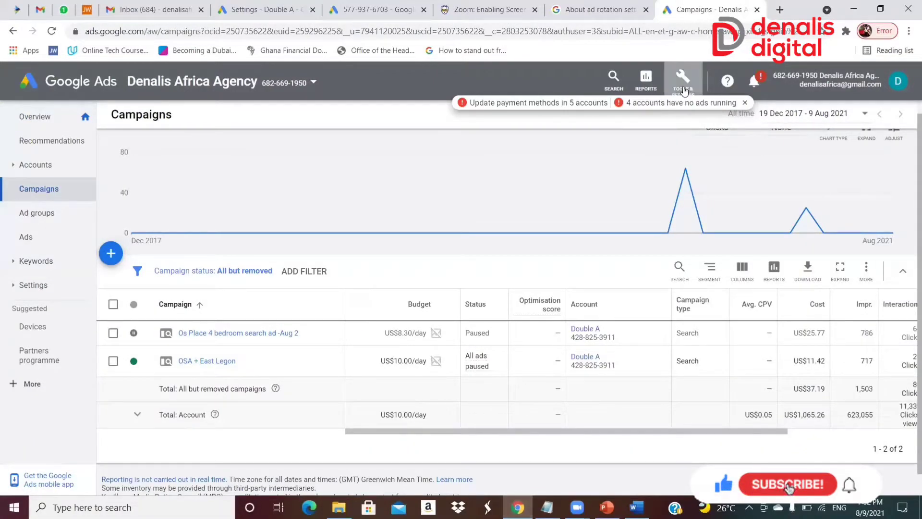
{"action": "left_click", "coordinate": [744, 104]}
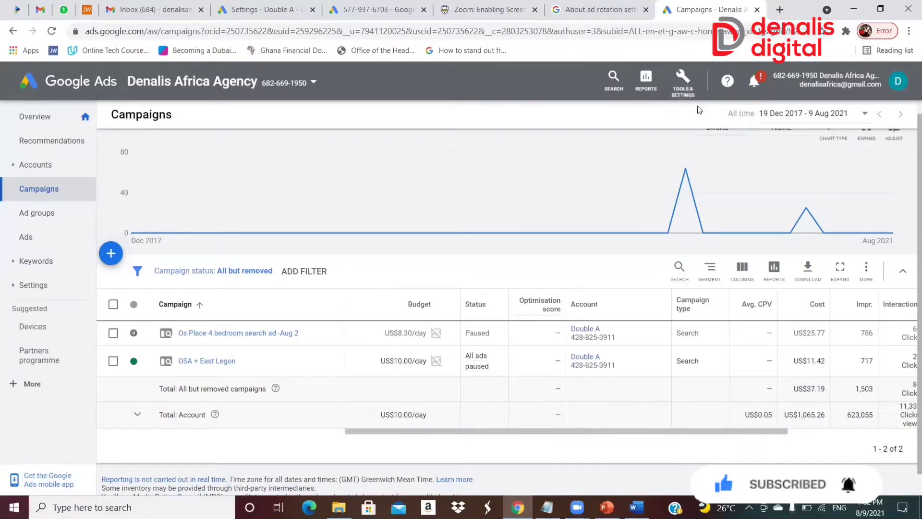
{"action": "left_click", "coordinate": [679, 87]}
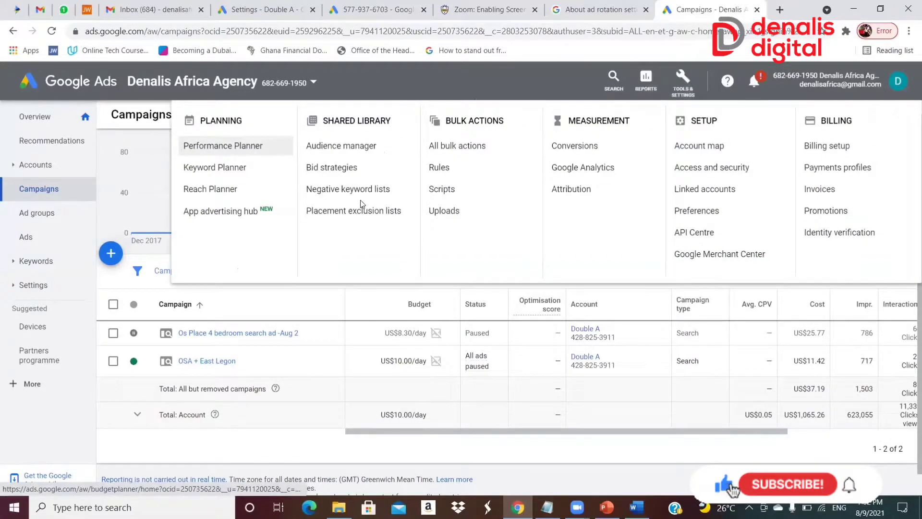
{"action": "left_click", "coordinate": [238, 169]}
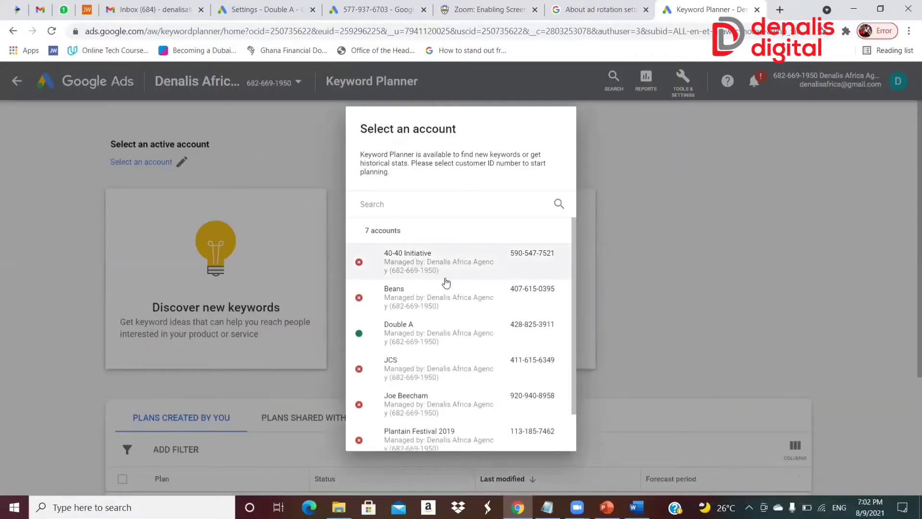
{"action": "left_click", "coordinate": [426, 341]}
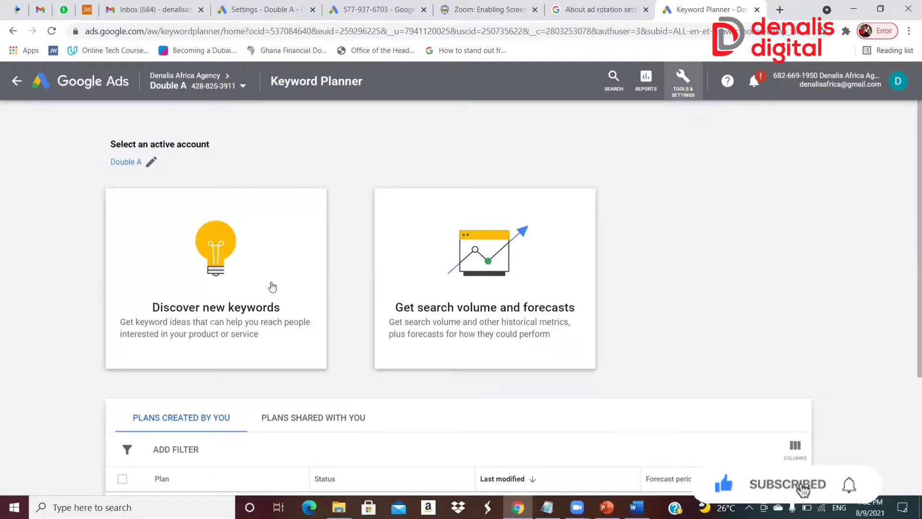
Discover new keywords using "home care" and "nursing" as the starting keywords and get the results
{"action": "left_click", "coordinate": [258, 303]}
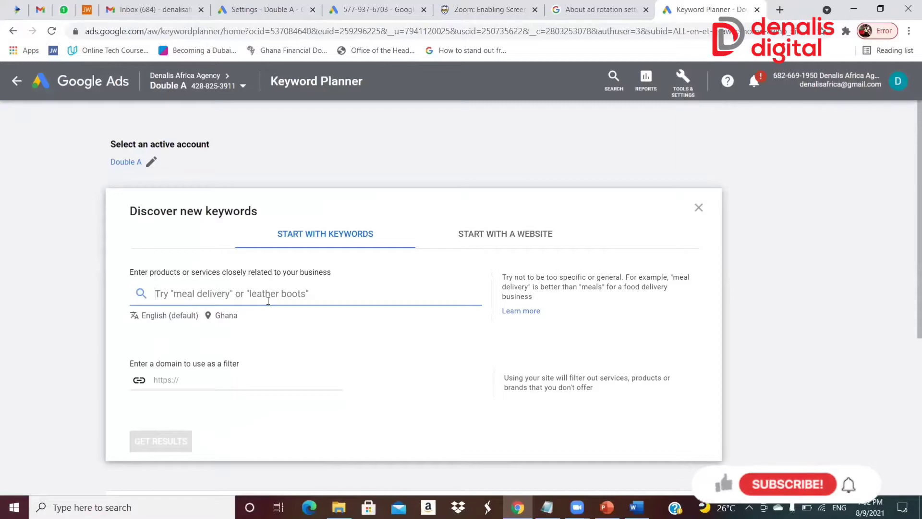
{"action": "type", "text": "hom"}
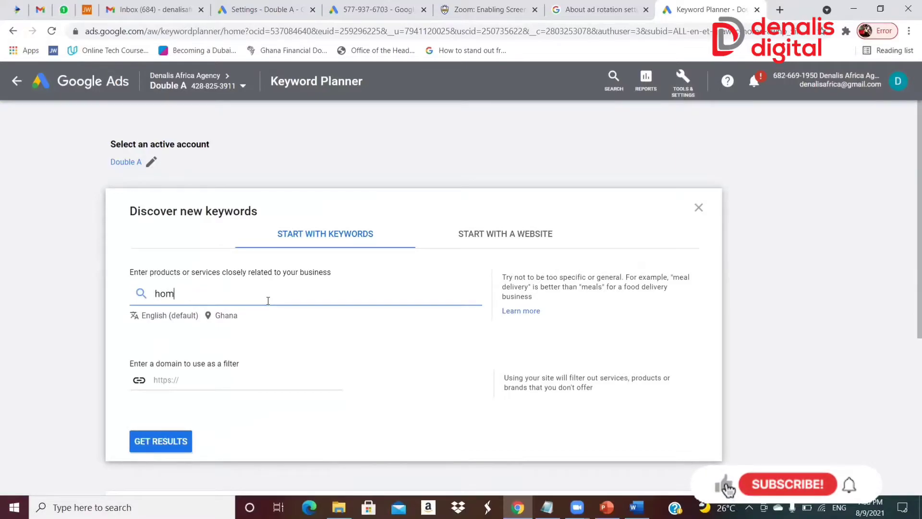
{"action": "type", "text": "e"}
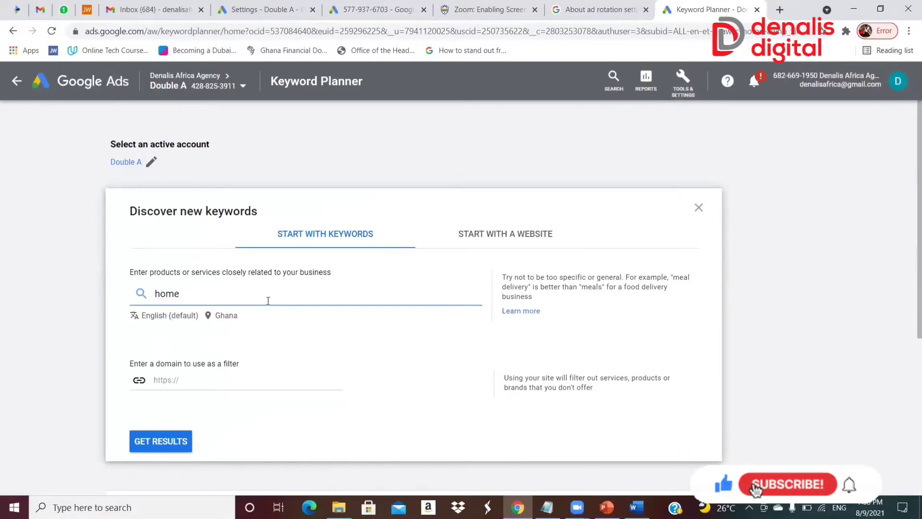
{"action": "type", "text": " care"}
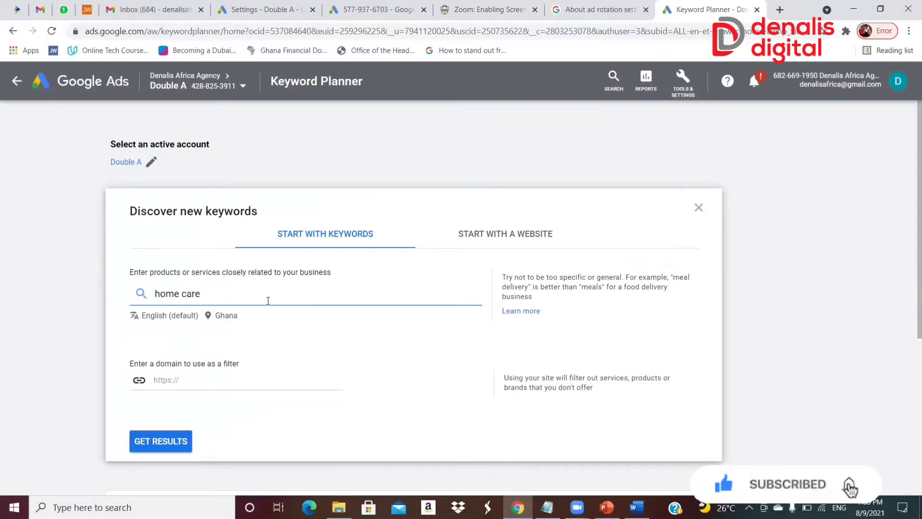
{"action": "key", "text": "Return"}
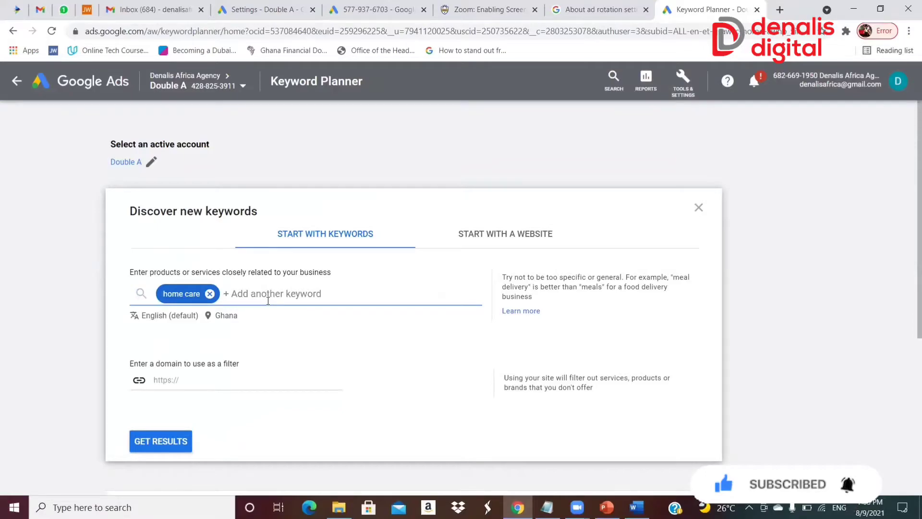
{"action": "type", "text": "nursing"}
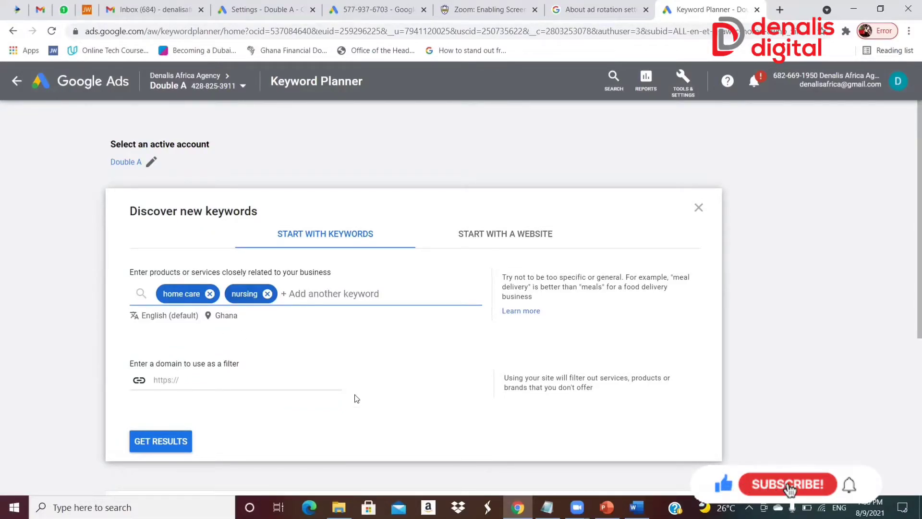
{"action": "left_click", "coordinate": [168, 445]}
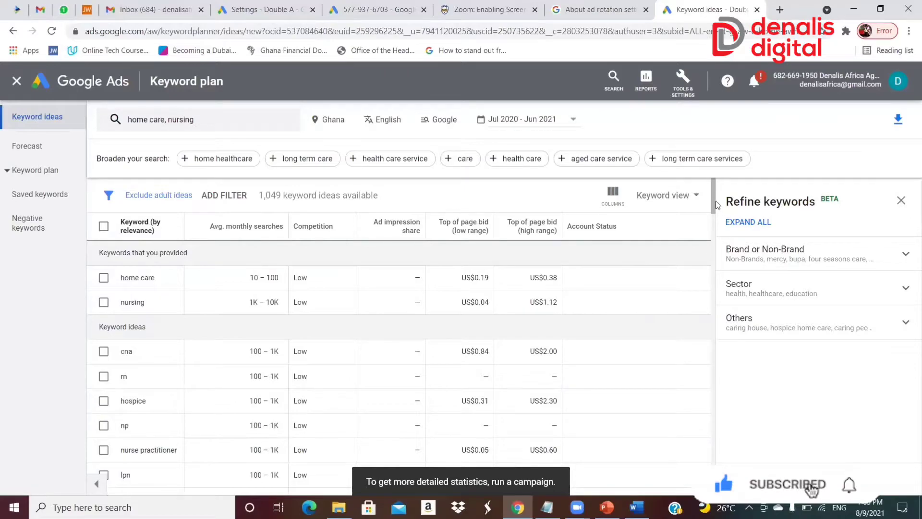
Select the keyword ideas "nurse practitioner", "nursing home" and "travel nurse" and copy them to the clipboard
{"action": "mouse_move", "coordinate": [715, 205]}
{"action": "left_mouse_down"}
{"action": "mouse_move", "coordinate": [712, 263]}
{"action": "mouse_move", "coordinate": [707, 203]}
{"action": "mouse_move", "coordinate": [708, 213]}
{"action": "left_mouse_up"}
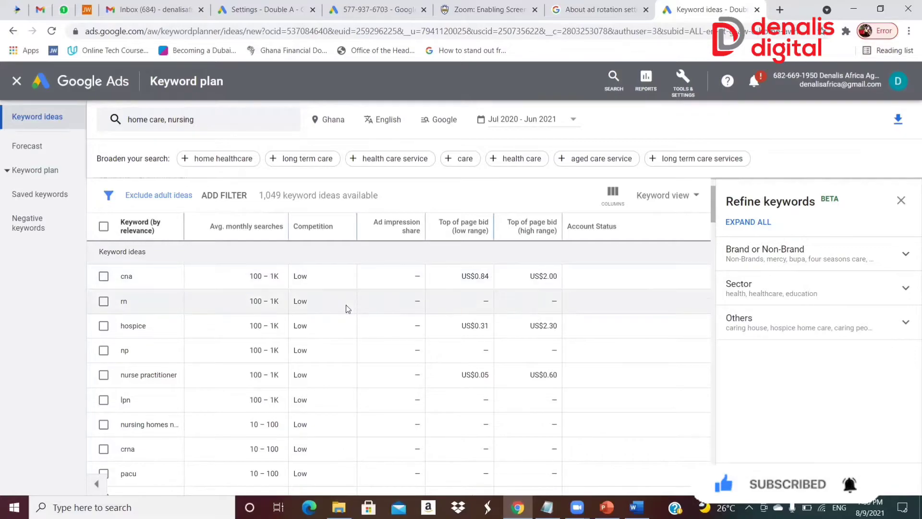
{"action": "left_click", "coordinate": [104, 375]}
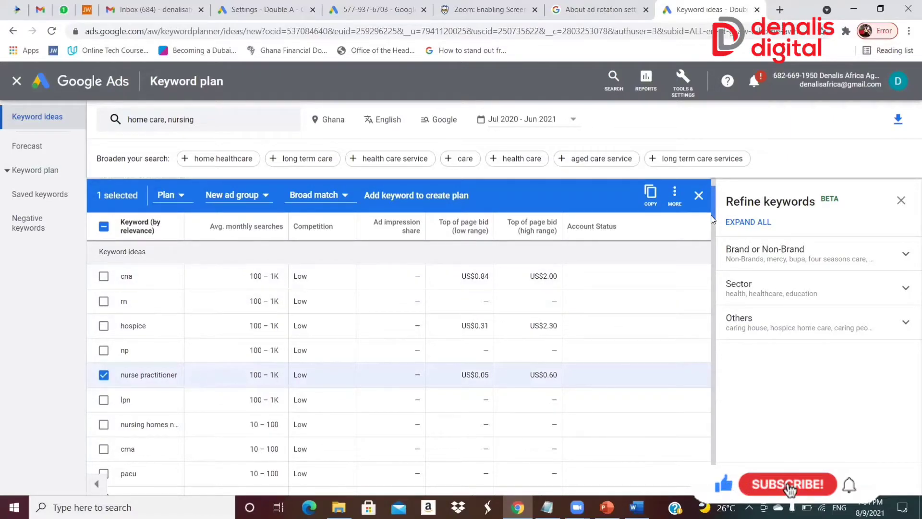
{"action": "scroll", "coordinate": [713, 219], "scroll_direction": "down", "scroll_amount": 4}
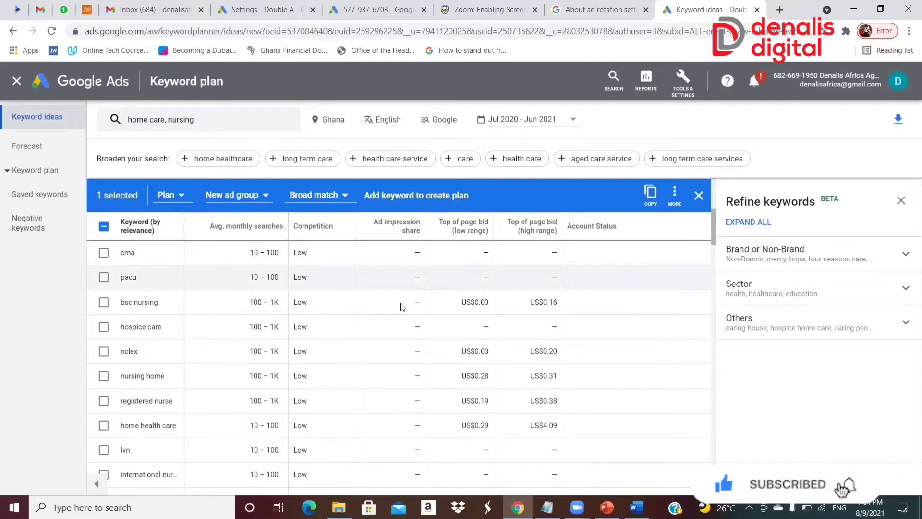
{"action": "left_click", "coordinate": [104, 377]}
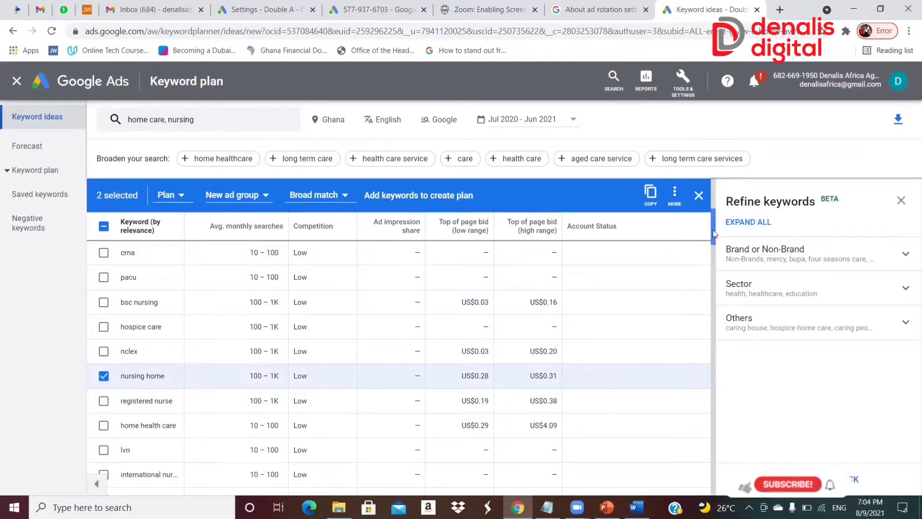
{"action": "left_click_drag", "start_coordinate": [712, 235], "coordinate": [711, 244]}
{"action": "scroll", "coordinate": [669, 274], "scroll_direction": "down", "scroll_amount": 2}
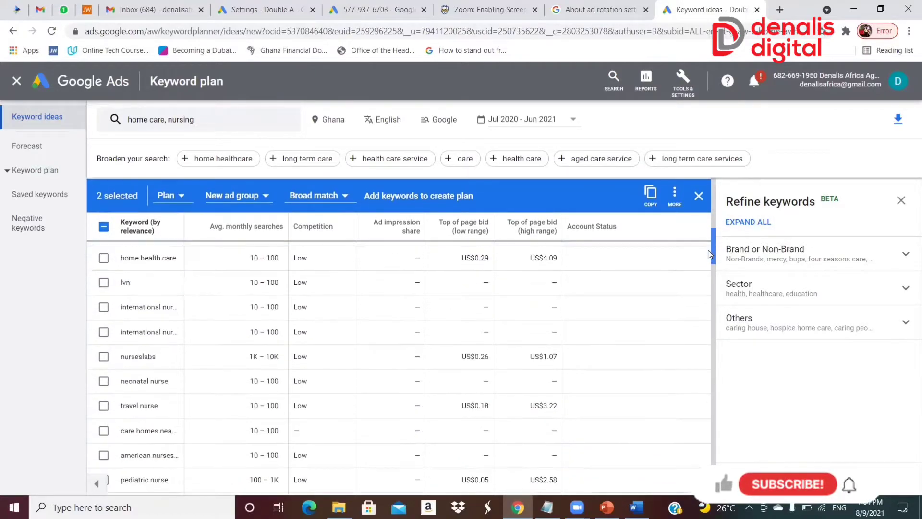
{"action": "left_click", "coordinate": [103, 406]}
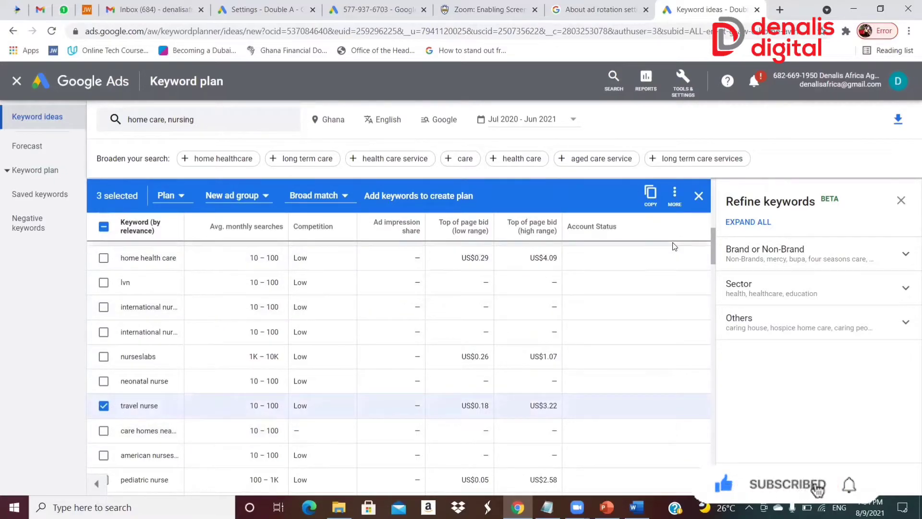
{"action": "triple_click", "coordinate": [706, 259]}
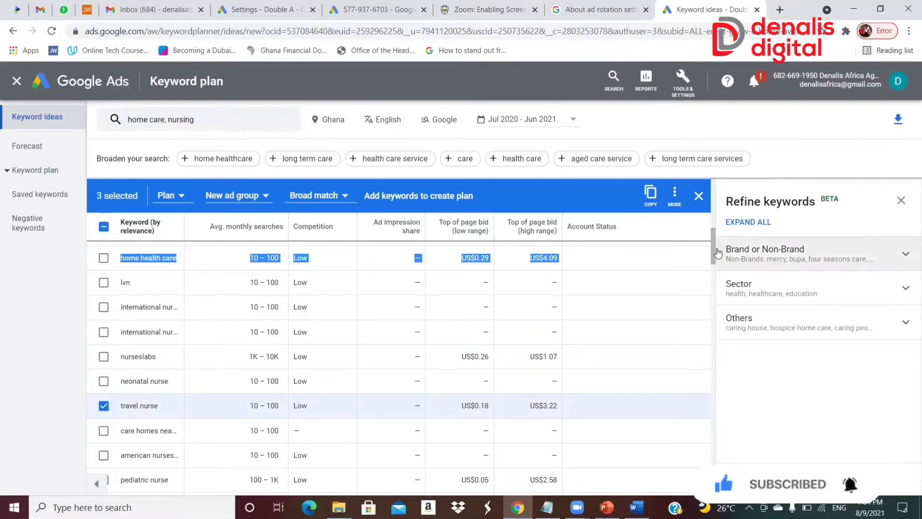
{"action": "left_click", "coordinate": [650, 196]}
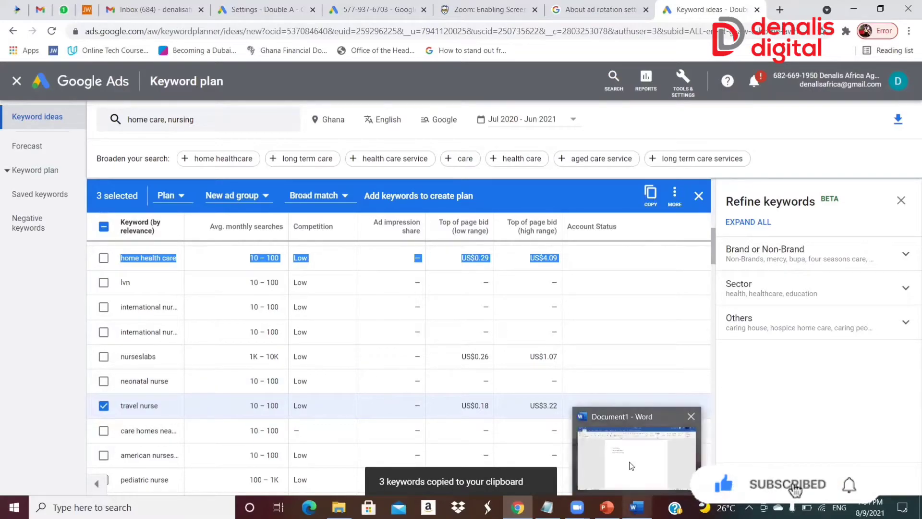
Switch to the Word document, replace its three existing lines with the copied keywords, and return to the keyword plan
{"action": "left_click", "coordinate": [637, 507]}
{"action": "key", "text": "Return"}
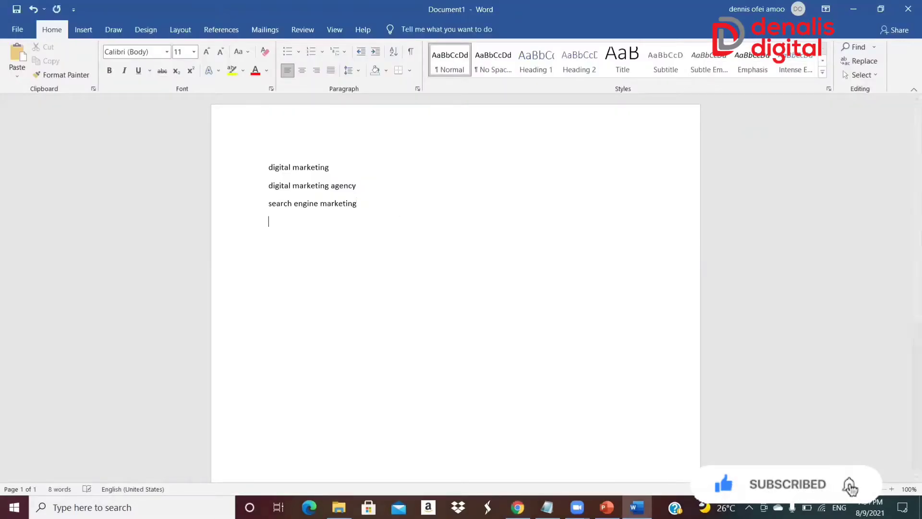
{"action": "left_click_drag", "start_coordinate": [391, 202], "coordinate": [253, 153]}
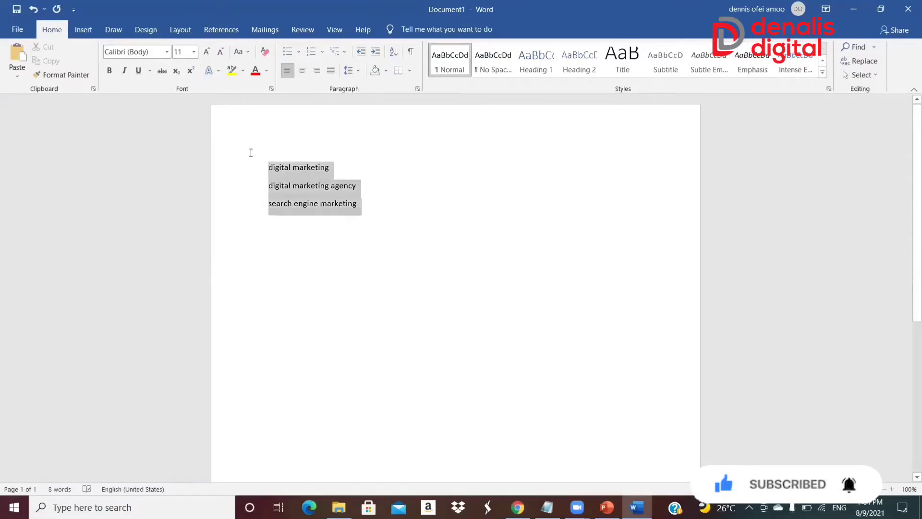
{"action": "key", "text": "BackSpace"}
{"action": "key", "text": "ctrl+v"}
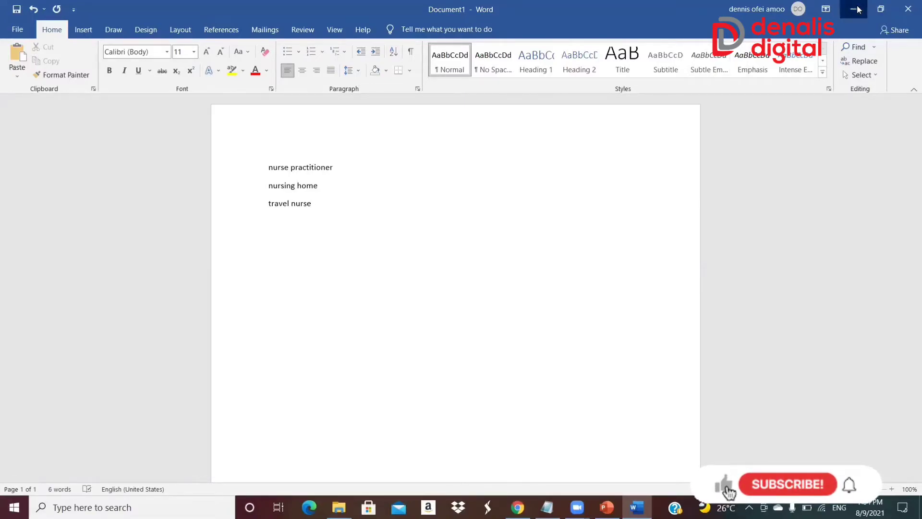
{"action": "left_click", "coordinate": [858, 9]}
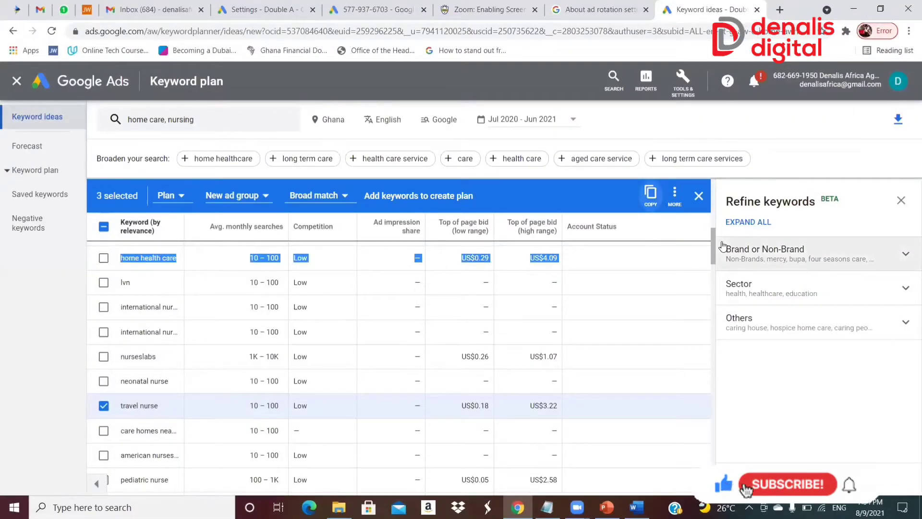
Select all keyword ideas on the current page and set their match type to Phrase match
{"action": "left_click_drag", "start_coordinate": [711, 249], "coordinate": [718, 483]}
{"action": "left_click_drag", "start_coordinate": [707, 266], "coordinate": [722, 169]}
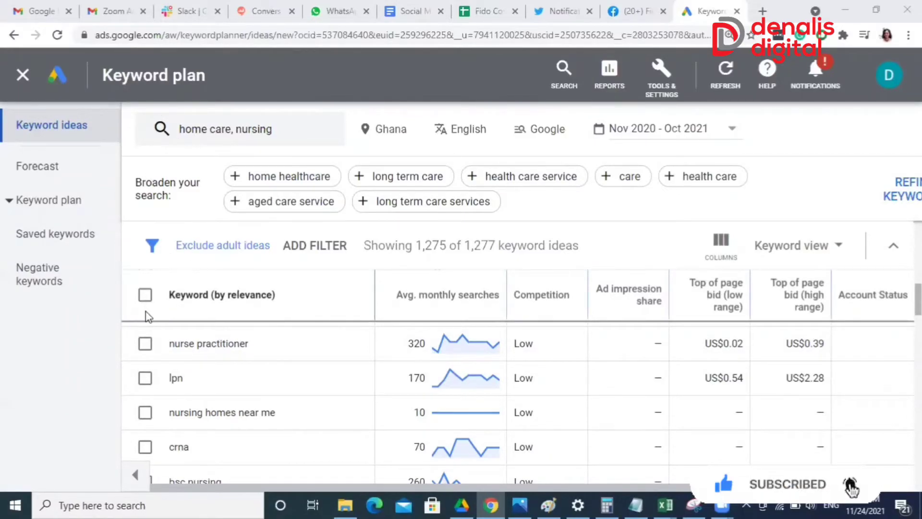
{"action": "left_click", "coordinate": [146, 294]}
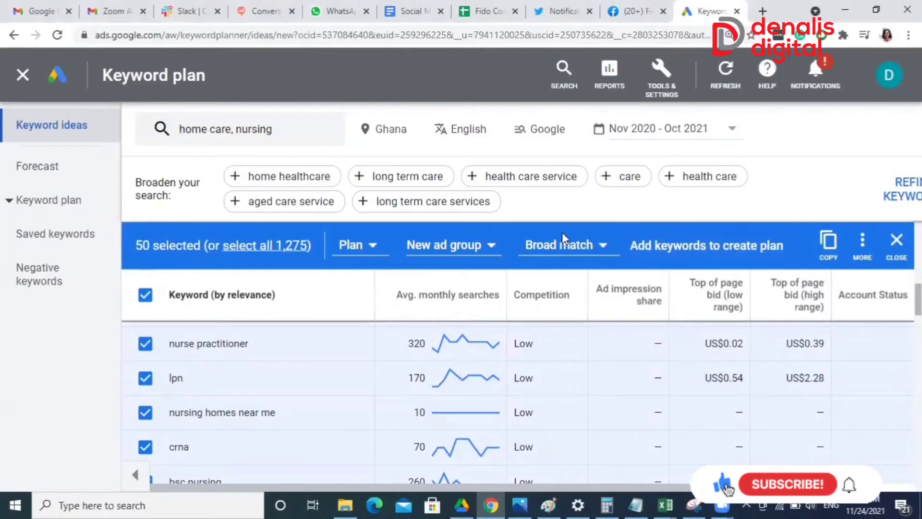
{"action": "left_click", "coordinate": [602, 249]}
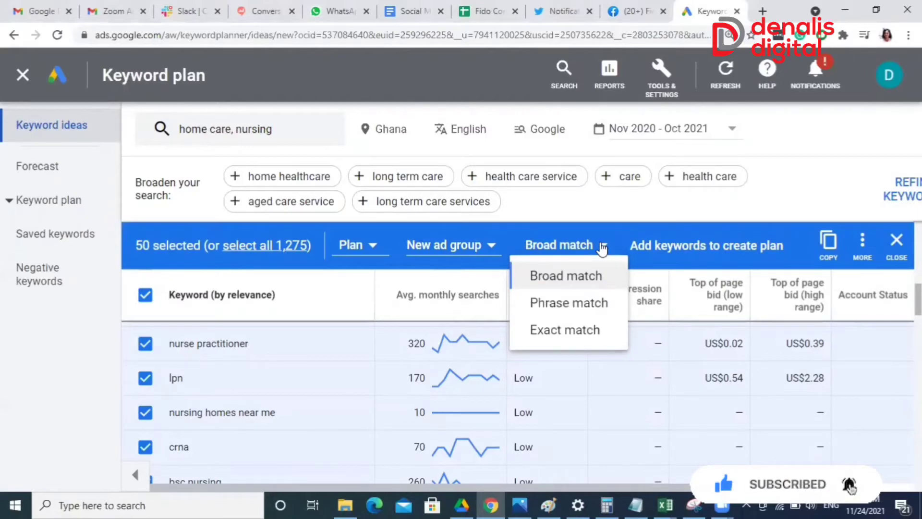
{"action": "left_click", "coordinate": [571, 303]}
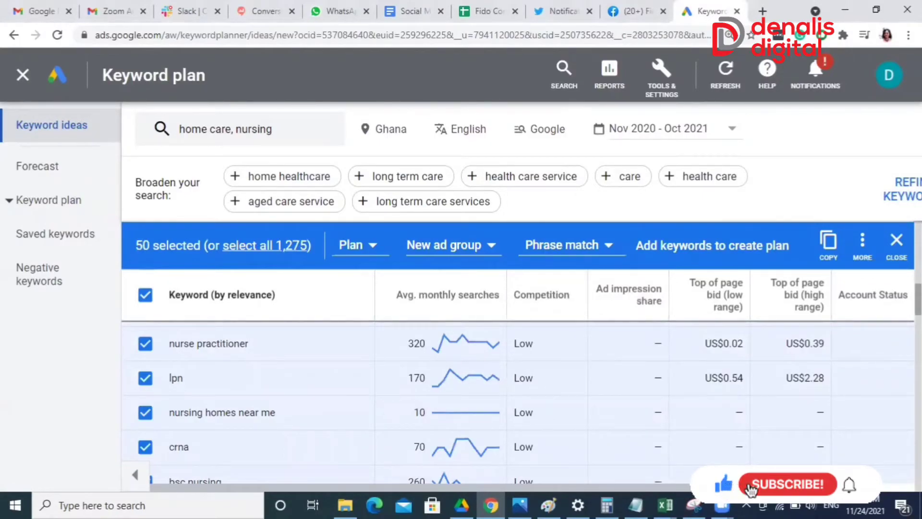
Change the match type of the selected page of keyword ideas to Exact match
{"action": "left_click", "coordinate": [607, 247]}
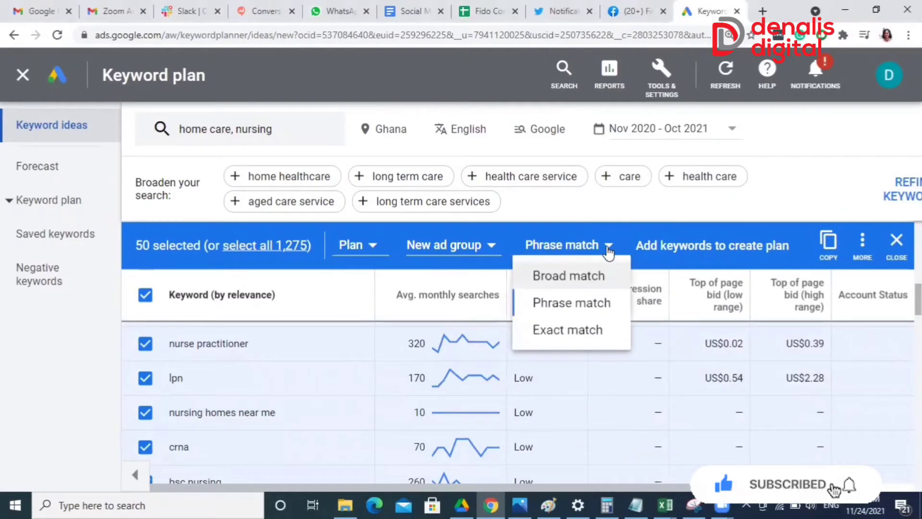
{"action": "left_click", "coordinate": [577, 329]}
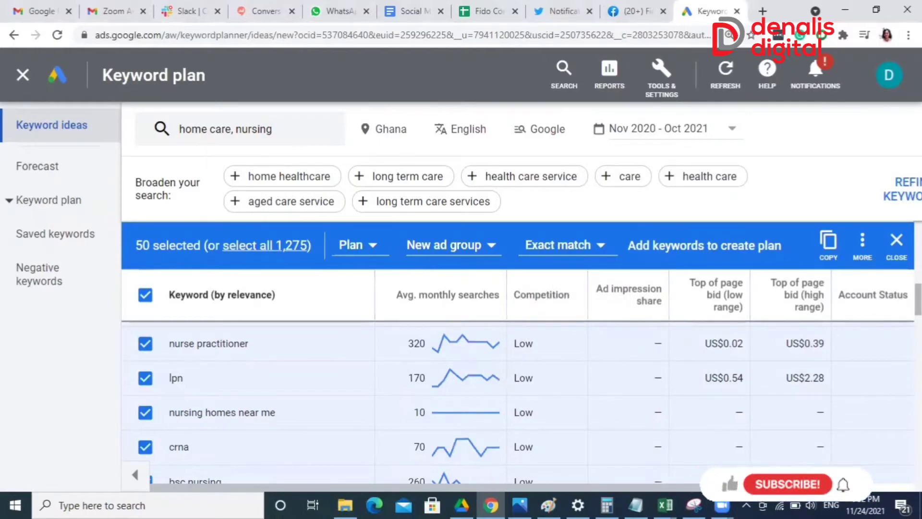
{"action": "mouse_move", "coordinate": [739, 486]}
{"action": "left_mouse_down"}
{"action": "mouse_move", "coordinate": [831, 486]}
{"action": "mouse_move", "coordinate": [739, 487]}
{"action": "left_mouse_up"}
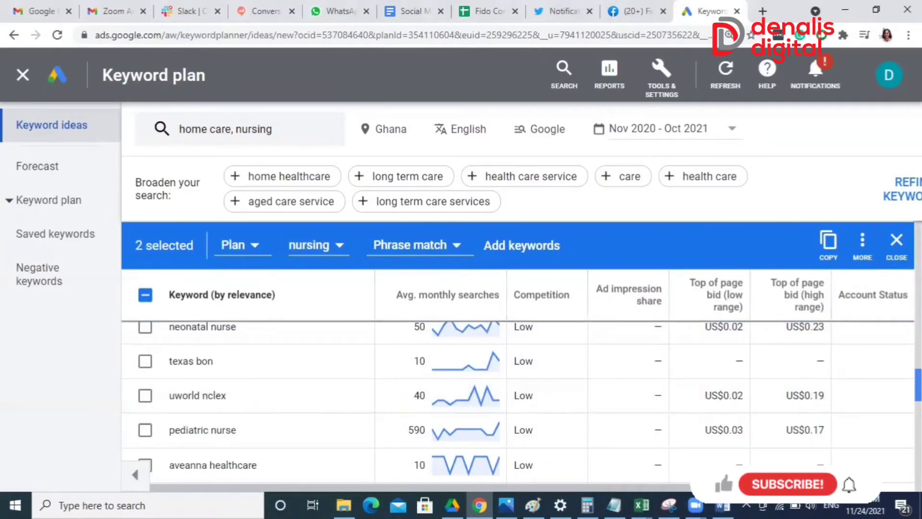
Choose Phrase match as the match type for the two selected keywords
{"action": "scroll", "coordinate": [480, 384], "scroll_direction": "up", "scroll_amount": 10}
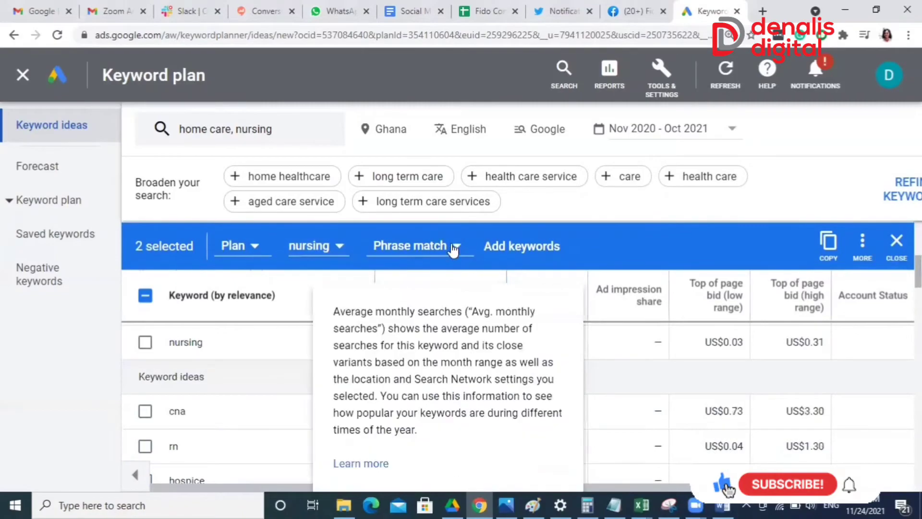
{"action": "left_click", "coordinate": [456, 248]}
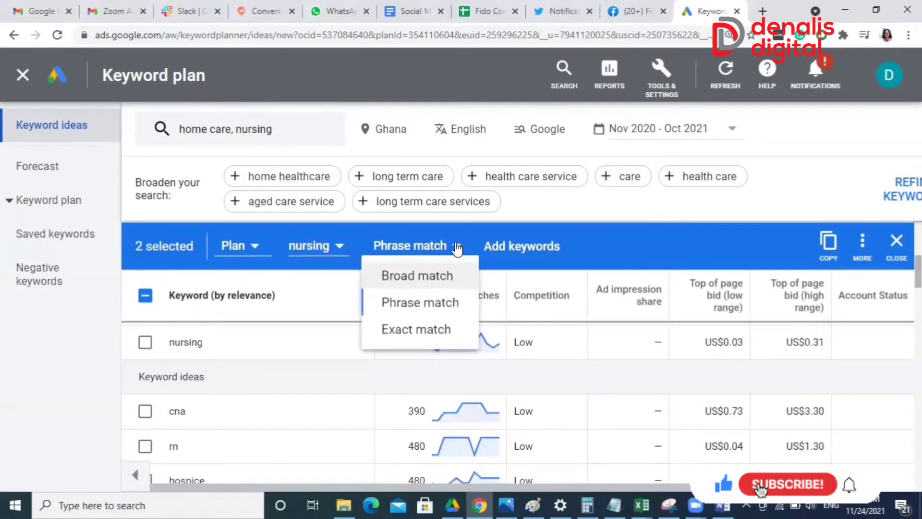
{"action": "left_click", "coordinate": [424, 309]}
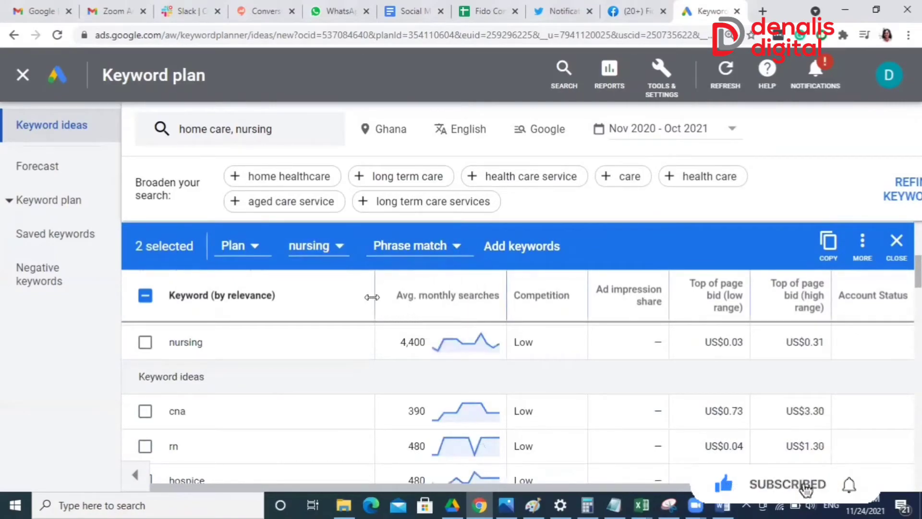
Set the selected keywords' destination to the existing campaign "OSA + East Legon" and its ad group "osa 4 bedroom"
{"action": "left_click", "coordinate": [254, 246]}
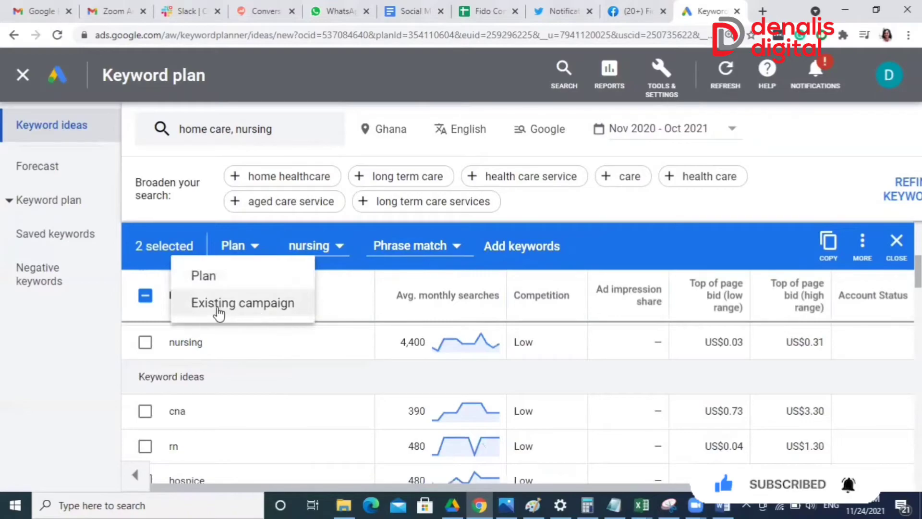
{"action": "left_click", "coordinate": [280, 303]}
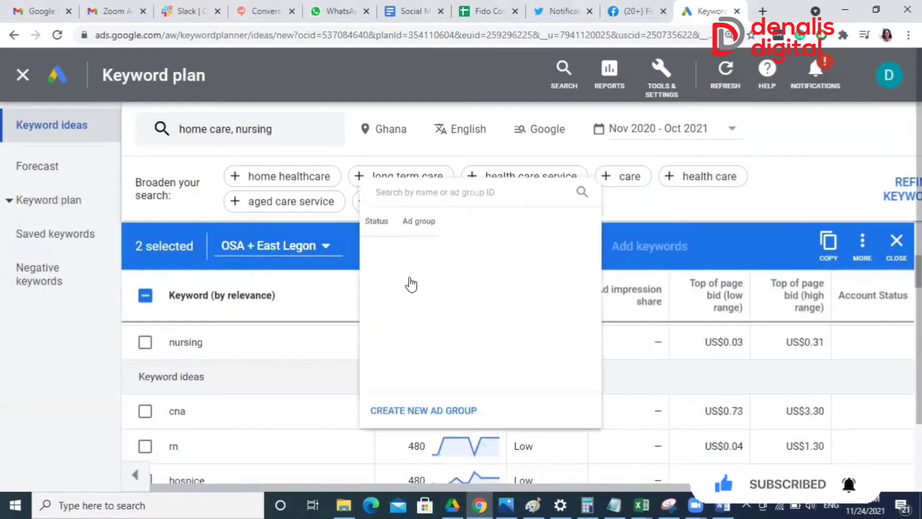
{"action": "left_click", "coordinate": [406, 274]}
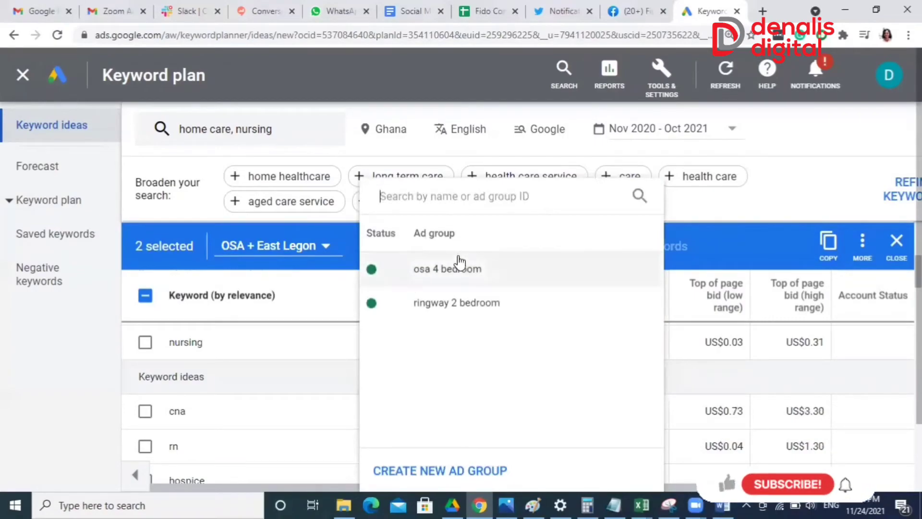
{"action": "left_click", "coordinate": [456, 270]}
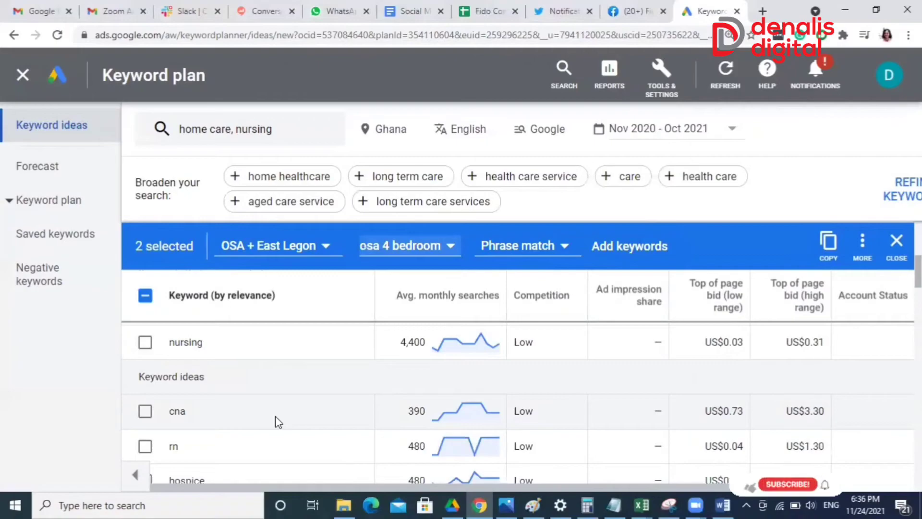
Open the choice of destination plan or campaign for the two selected keywords
{"action": "left_click", "coordinate": [319, 254]}
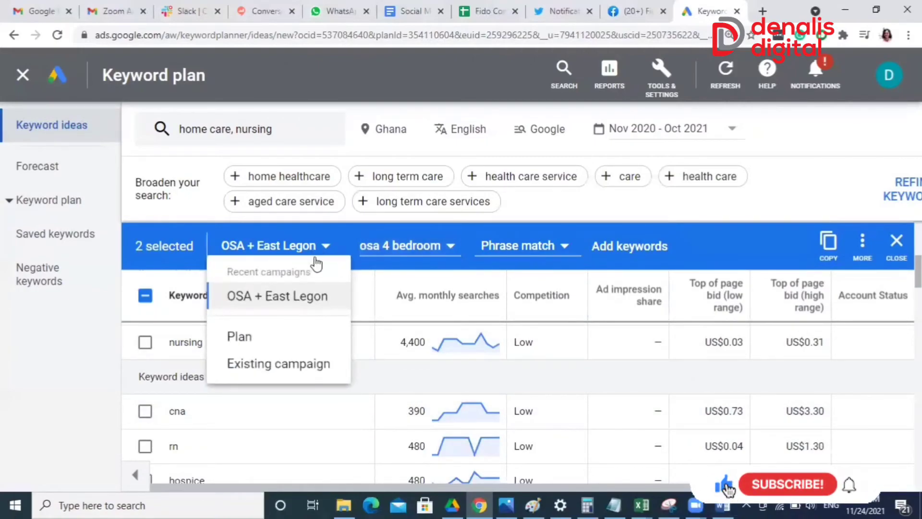